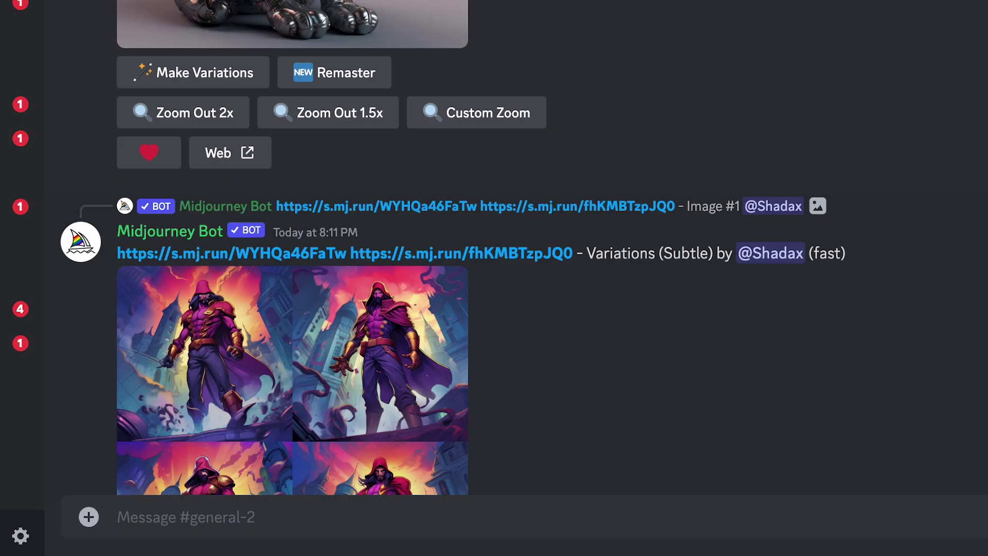
- Start a Midjourney /imagine prompt for a girl model on a beach, shot on canon r5, vivid colors
type("/")
key("Return")
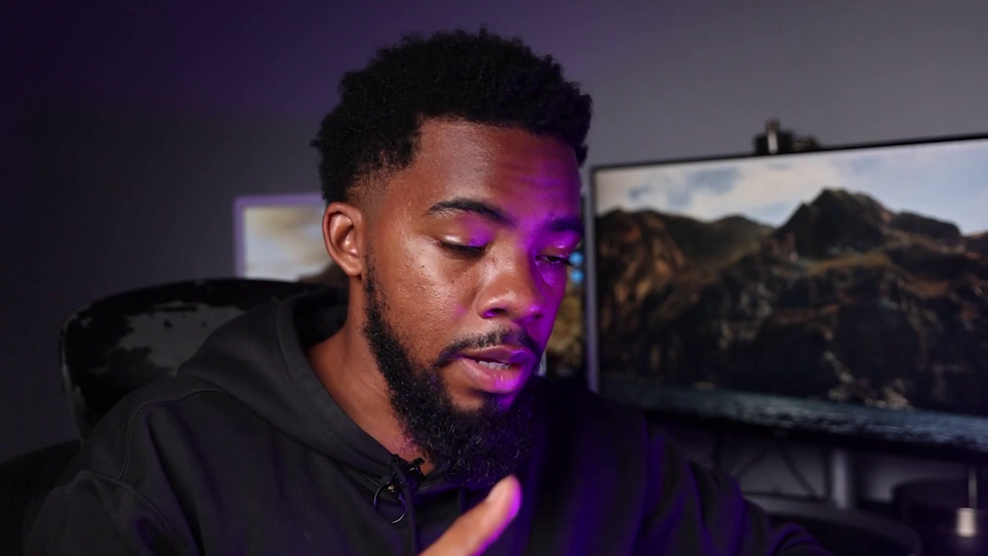
- Submit the beach model /imagine prompt so Midjourney generates a four-image grid
key("Return")
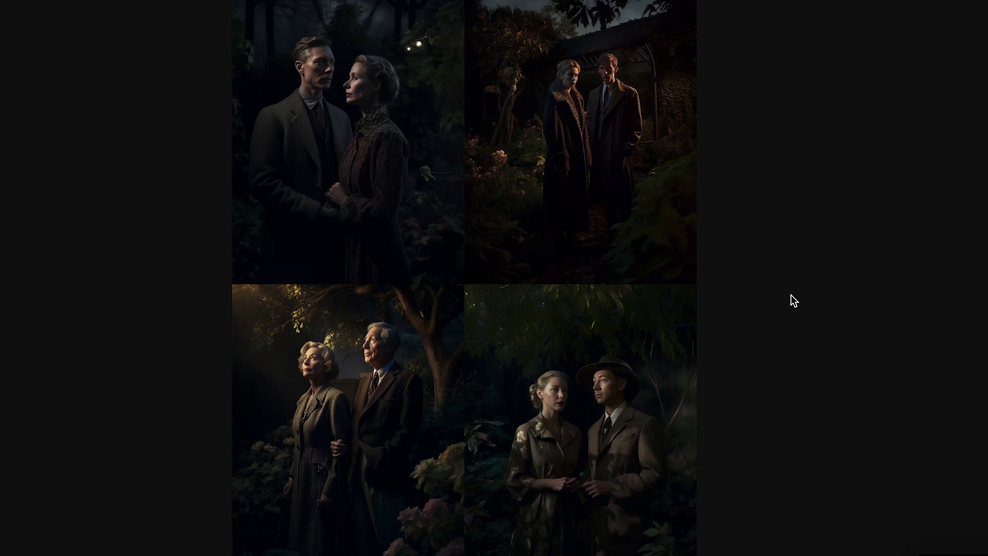
- Zoom in on the top-right image of the 2x2 garden couple grid
left_click(624, 121)
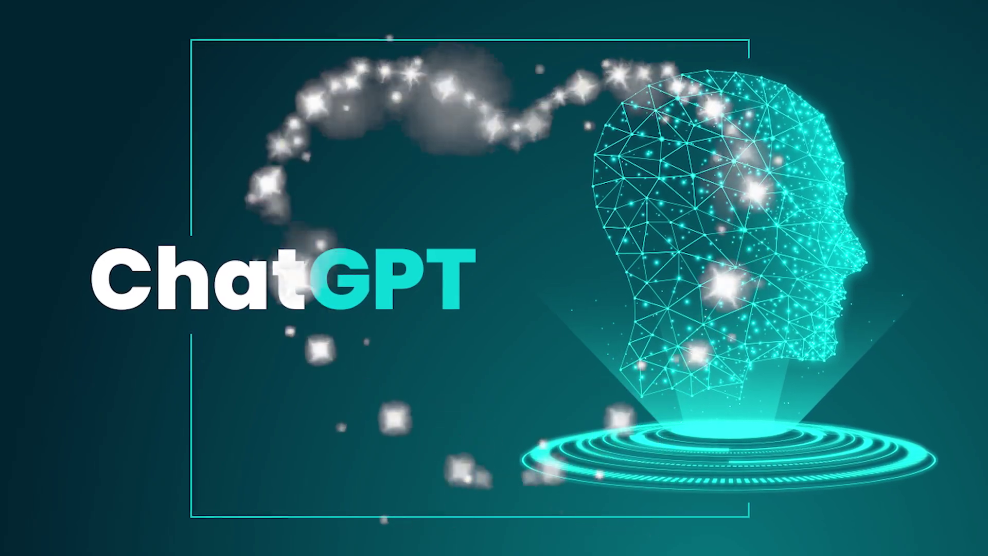
- Send "photography" as the opening ChatGPT message
type("hotography")
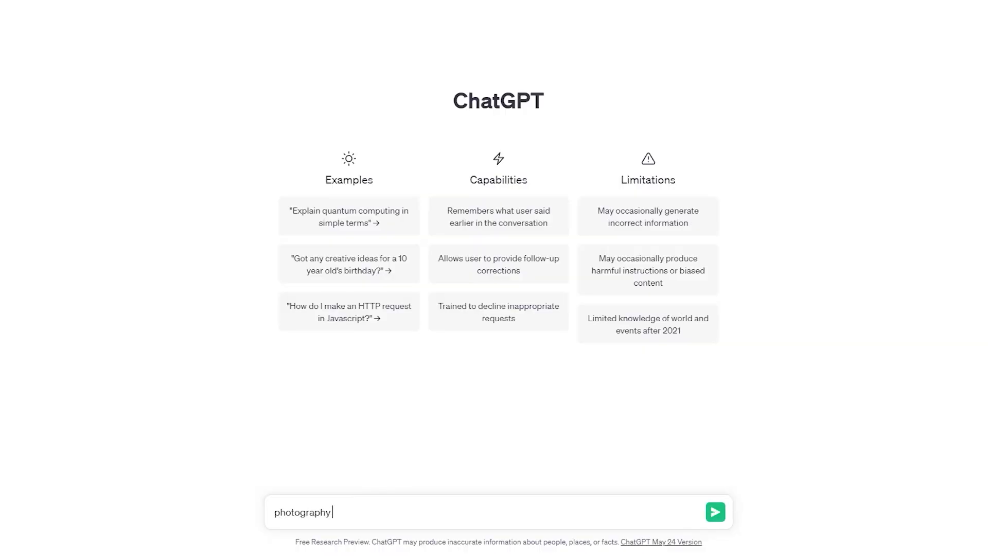
key("Return")
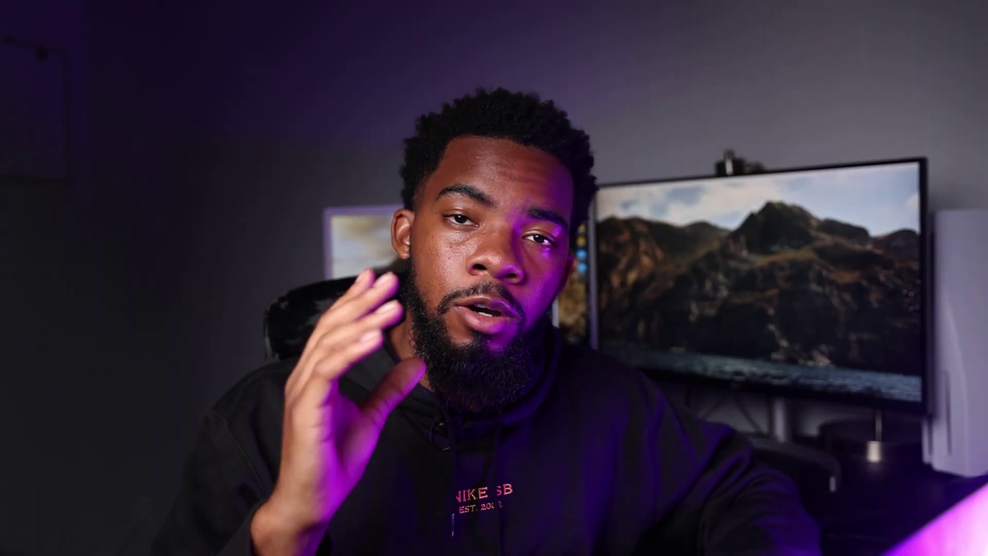
- Ask ChatGPT for 10 really unique photography ideas, then to expand upon #7
type("me 10 really unique photography")
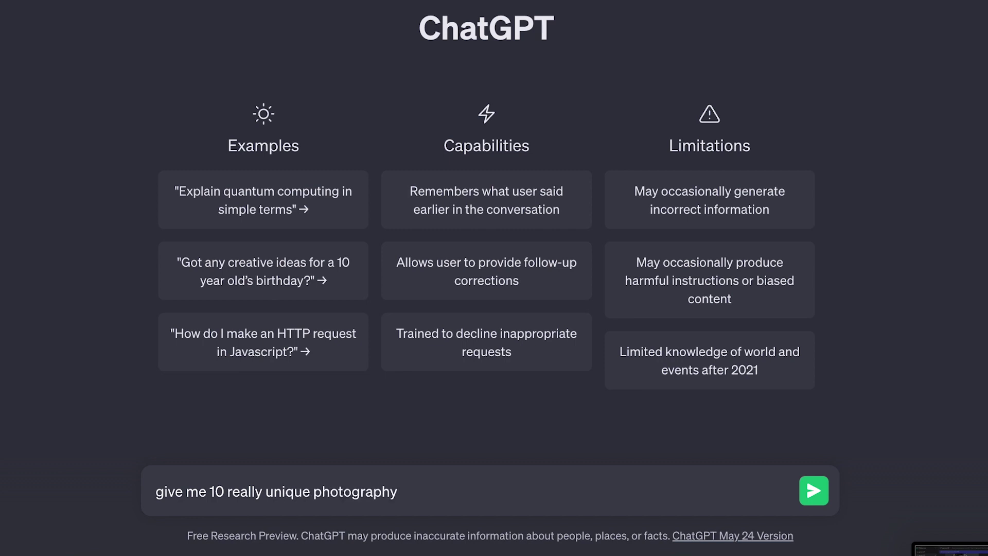
type(" ideas")
key("Return")
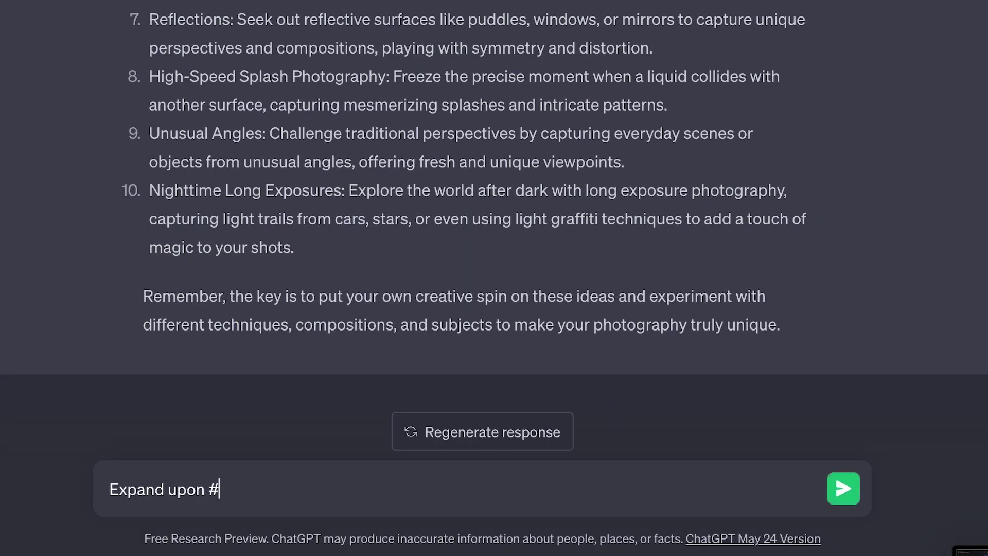
key("Return")
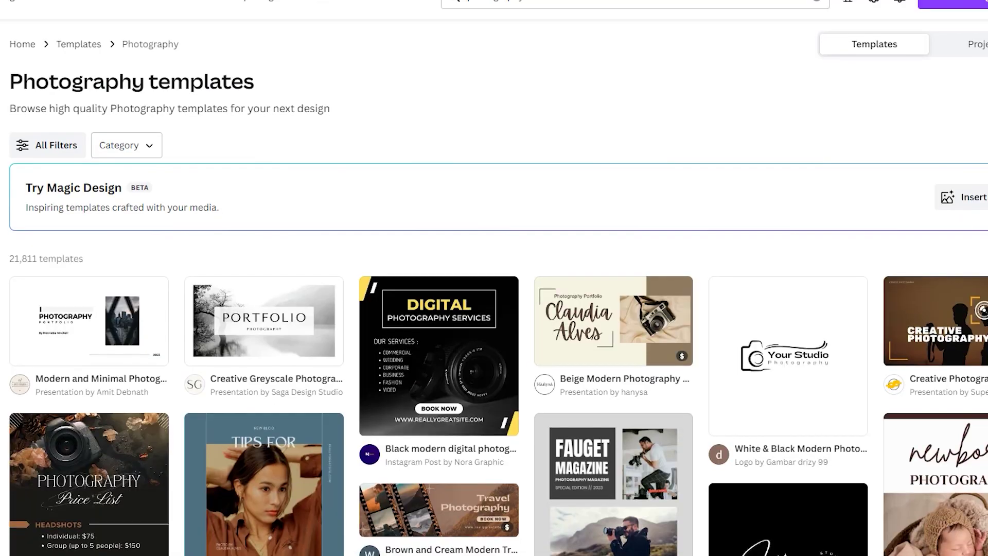
- Change the template Category to All categories and scroll down to the You May Like suggestions
scroll(494, 288, "up", 4)
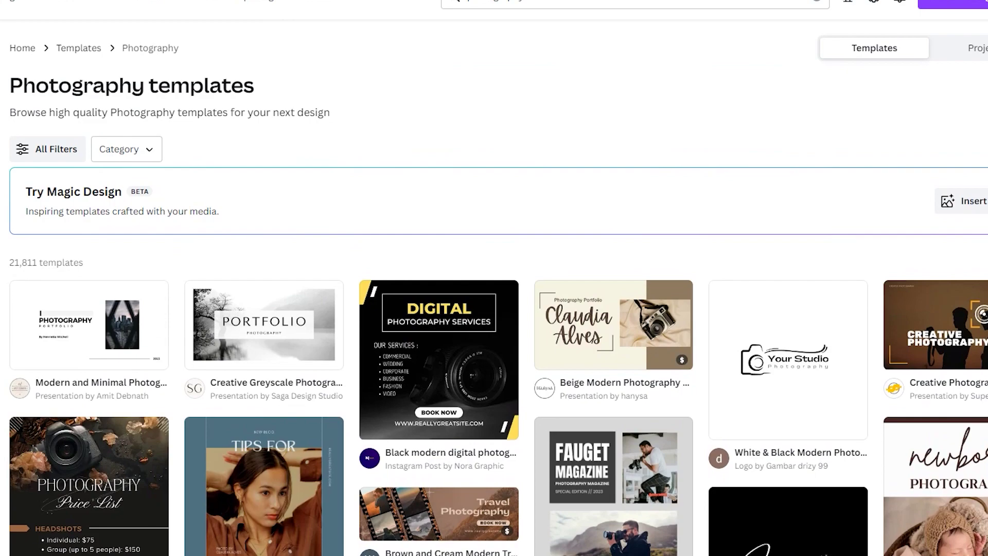
left_click(126, 148)
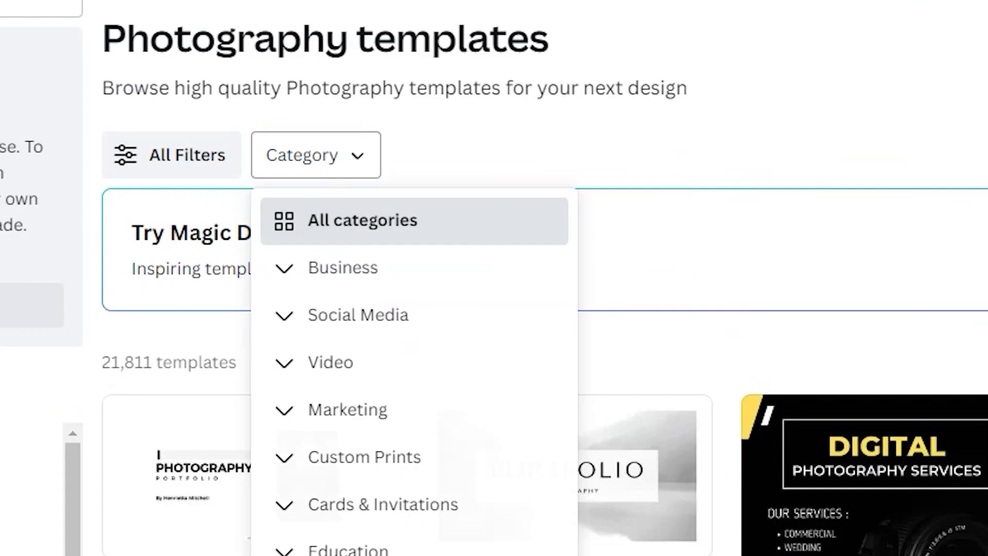
key("Escape")
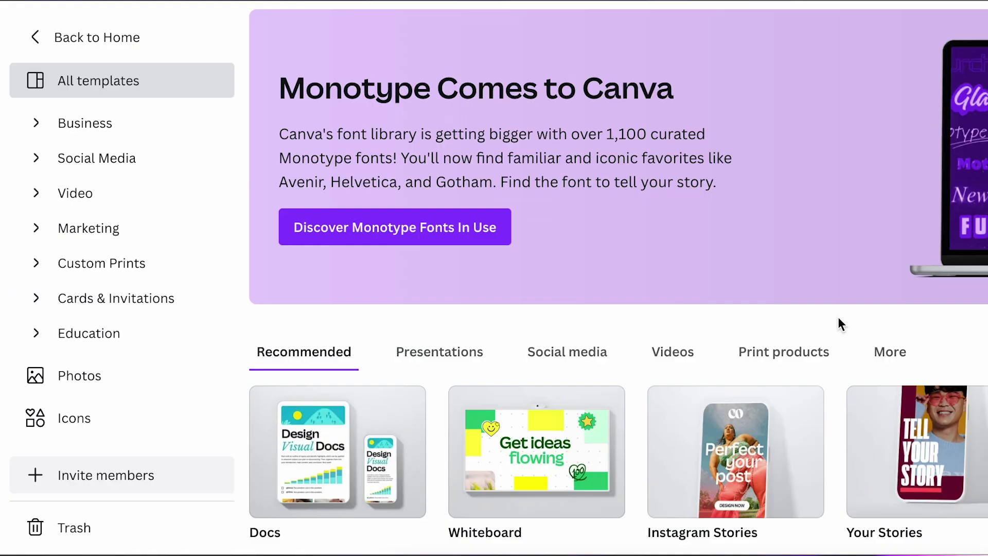
scroll(664, 223, "down", 10)
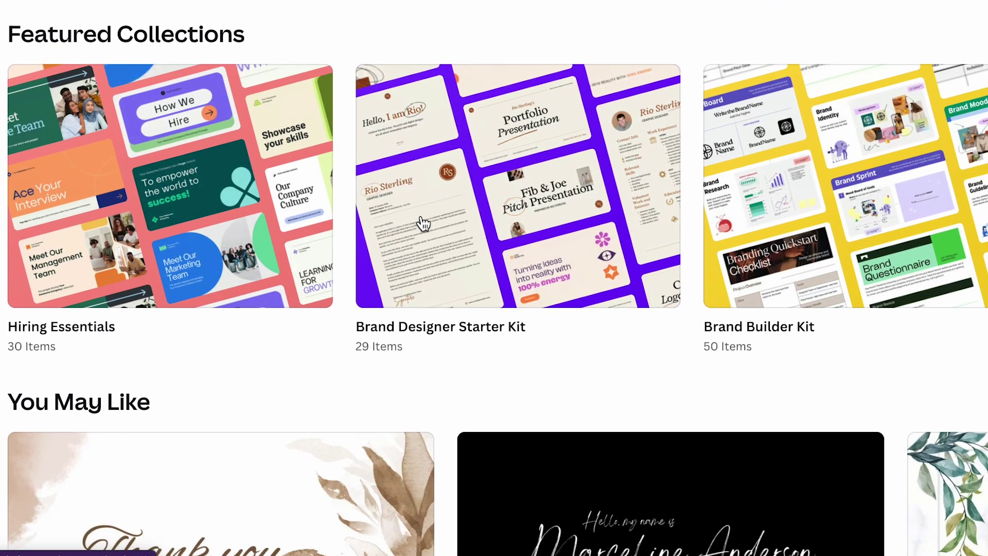
scroll(422, 222, "down", 10)
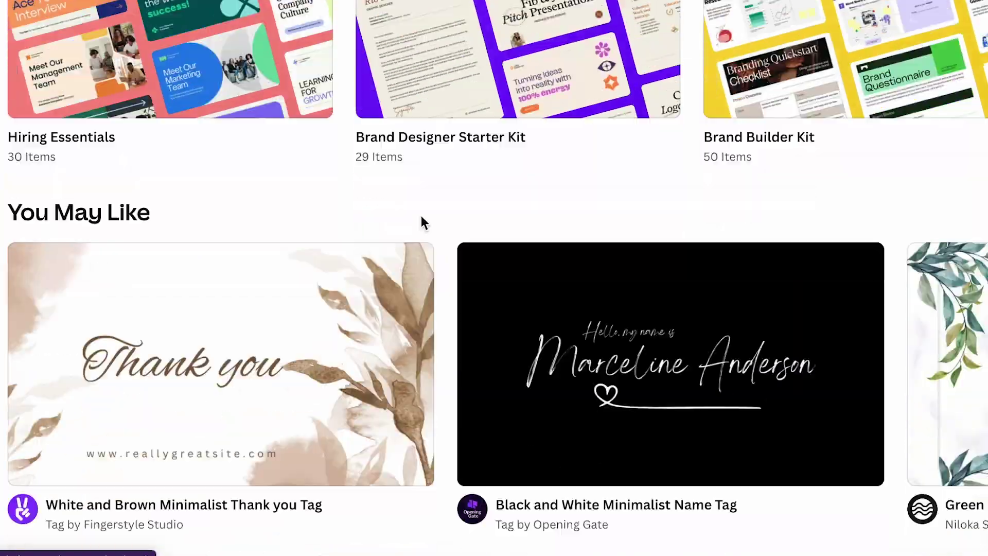
scroll(421, 216, "up", 7)
scroll(421, 219, "down", 3)
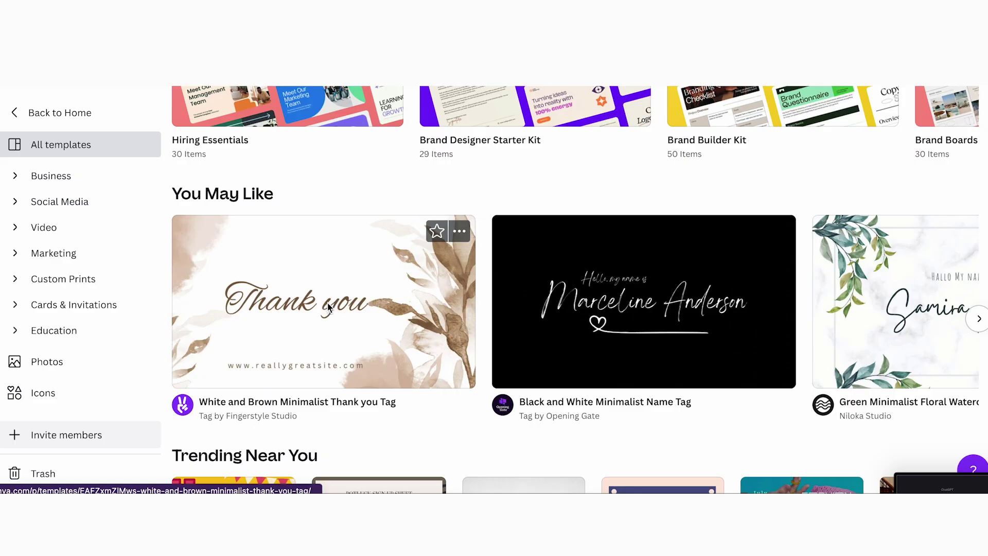
- Customize the White and Brown Minimalist Thank you Tag, selecting its heading text and leaf artwork
left_click(329, 308)
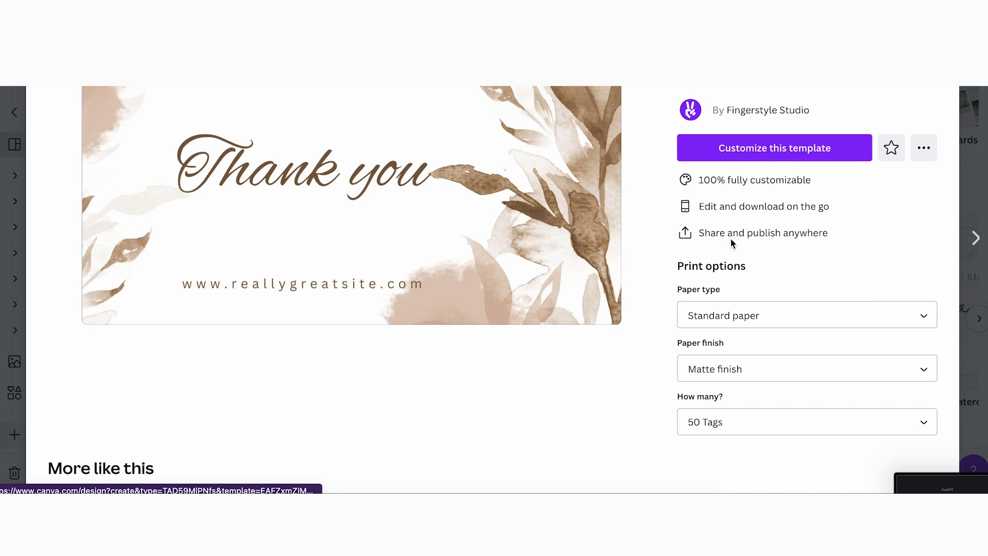
left_click(789, 149)
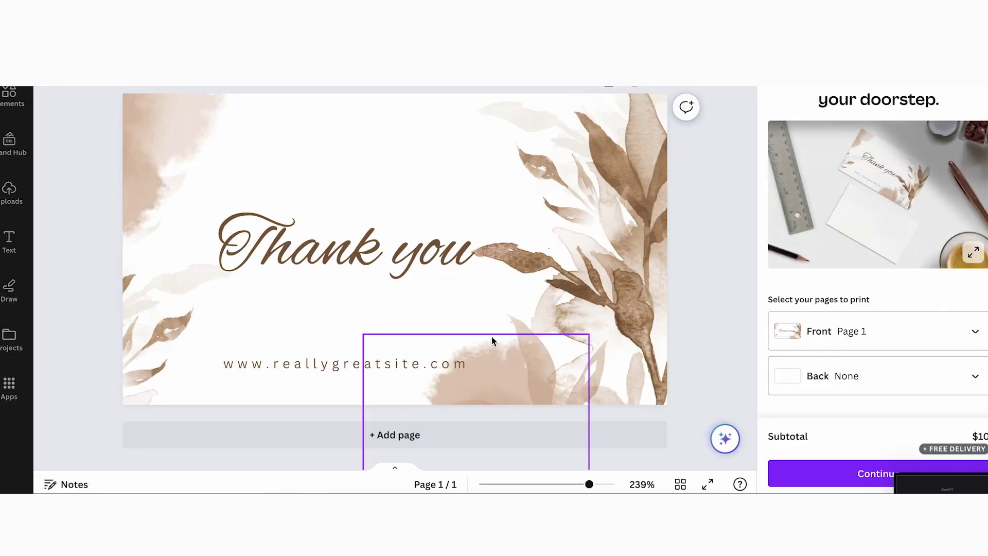
left_click(376, 236)
key("slash")
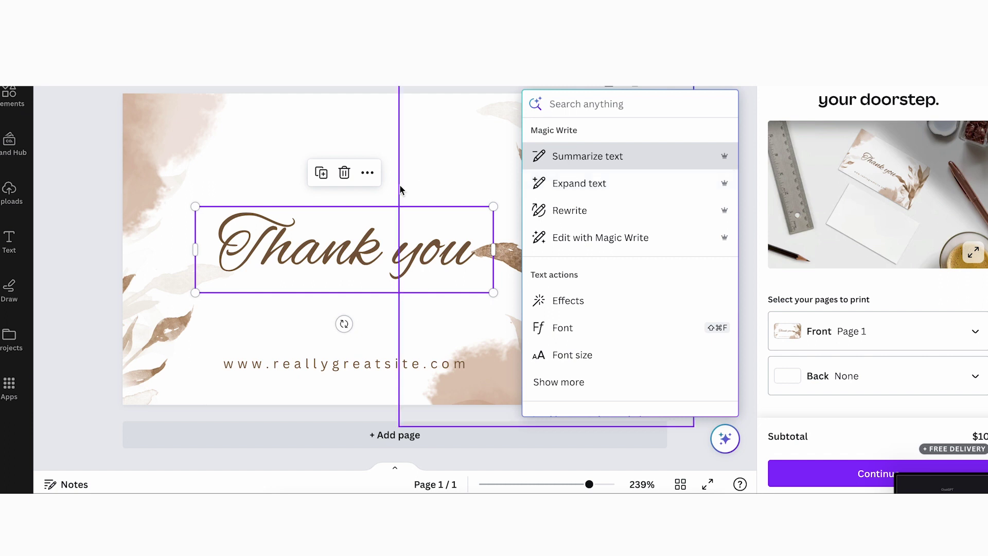
left_click(456, 135)
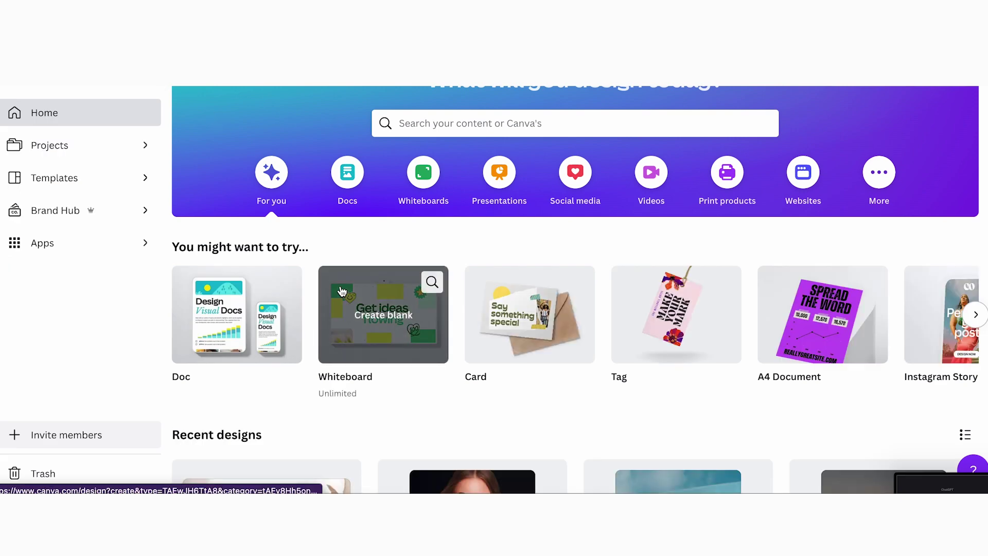
- From the Templates page, open the uploaded portrait photo 4O8A0524-Edit.jpg
scroll(405, 245, "down", 5)
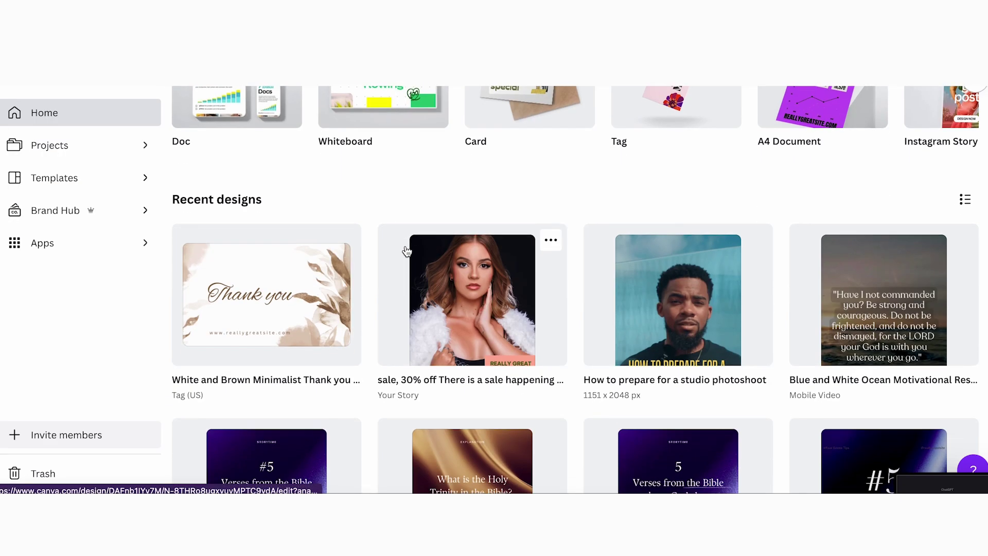
left_click(115, 179)
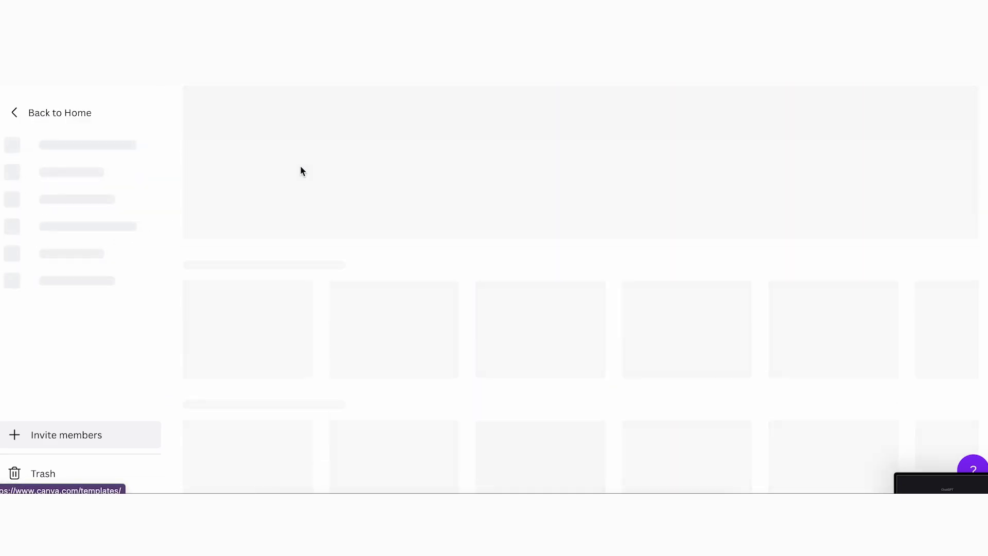
scroll(790, 306, "down", 2)
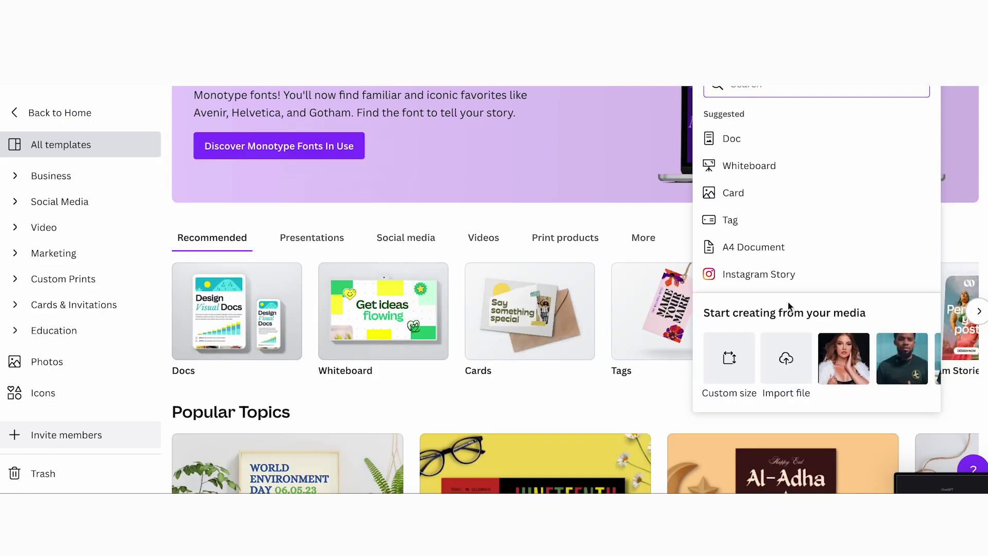
left_click(841, 363)
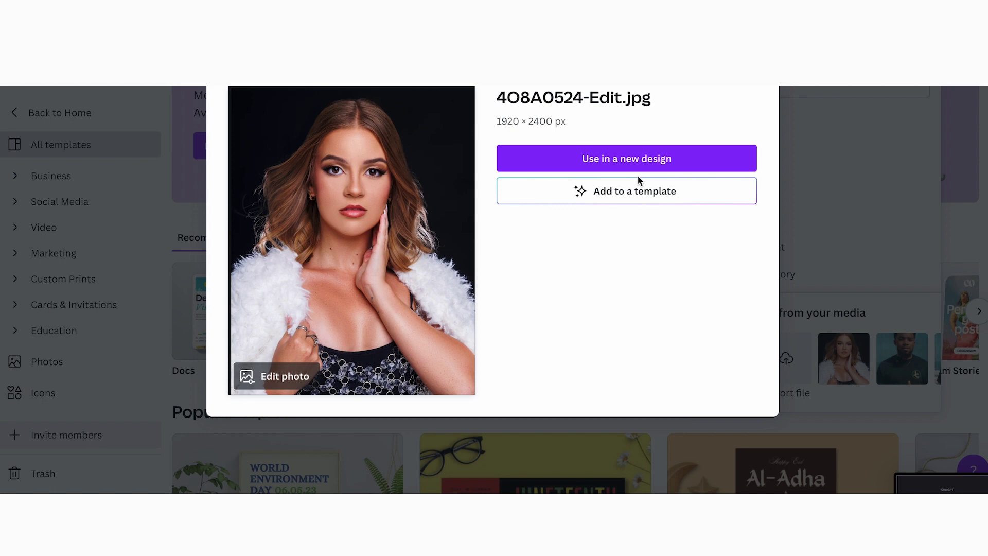
- Add the portrait photo to a template and browse the generated Magic Design templates
left_click(626, 199)
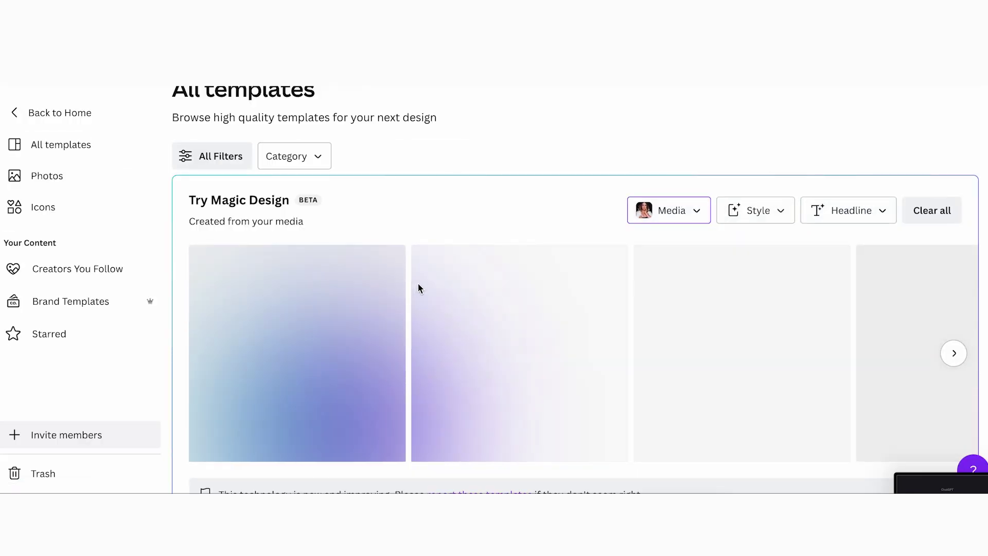
scroll(419, 287, "down", 1)
scroll(423, 288, "down", 1)
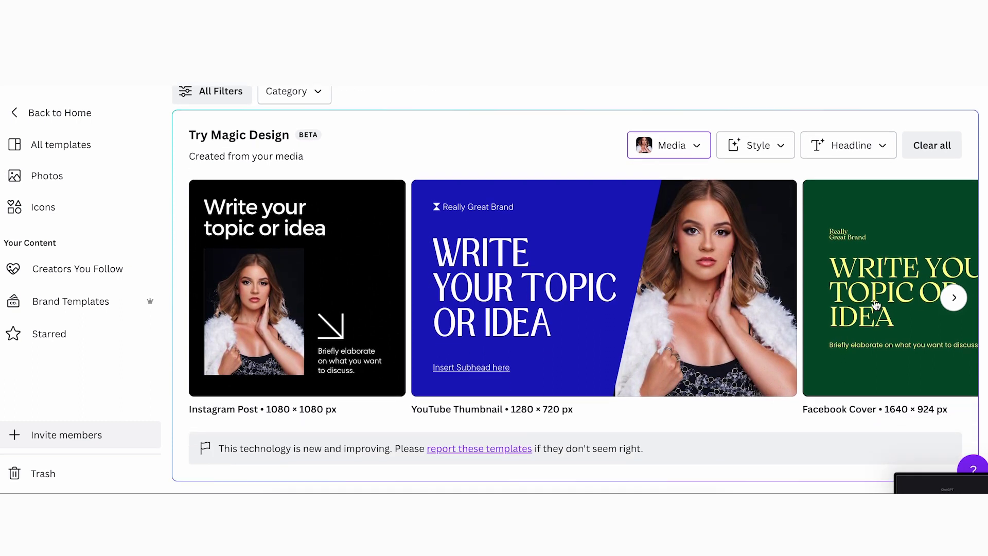
left_click(954, 299)
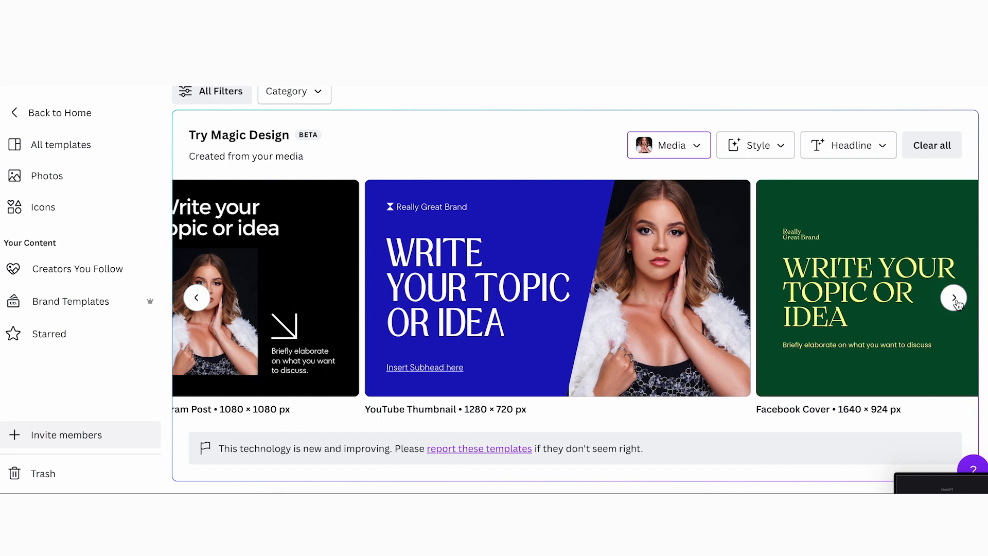
- Restyle the Magic Design results with the Minimalist vibe
left_click(764, 145)
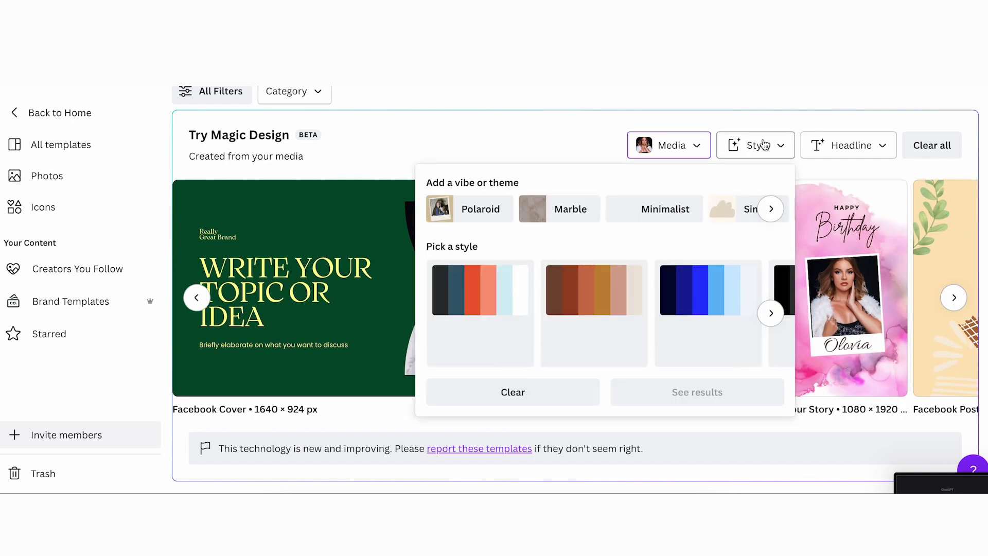
left_click(668, 217)
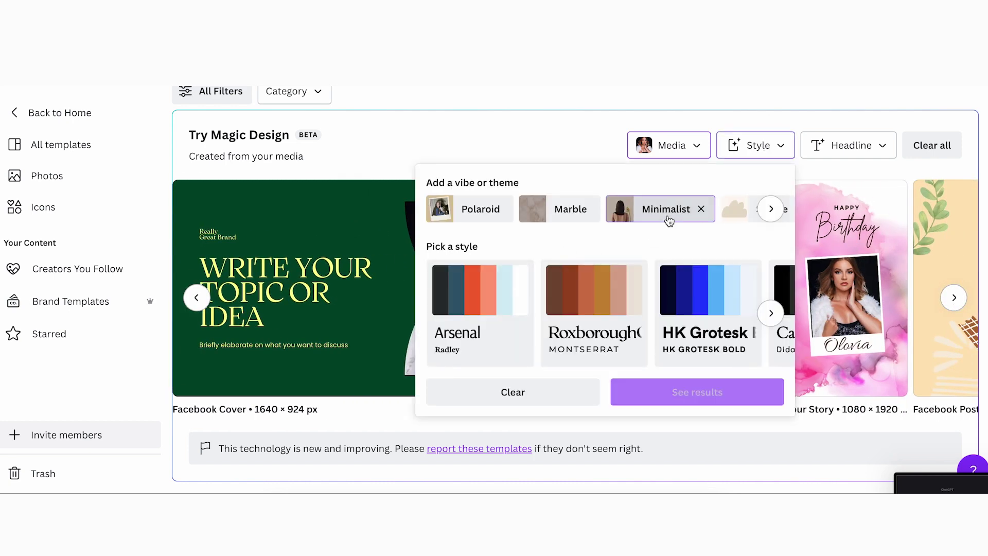
left_click(715, 393)
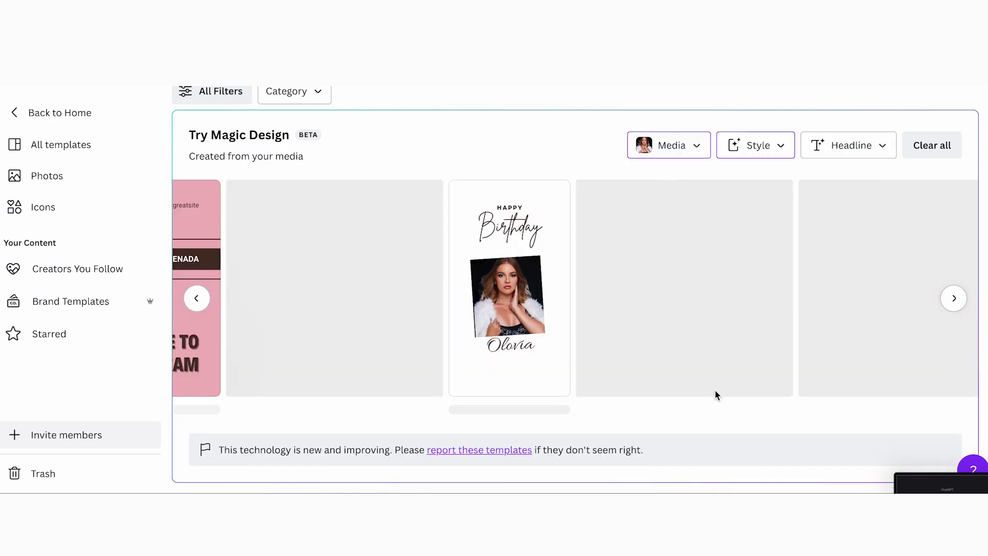